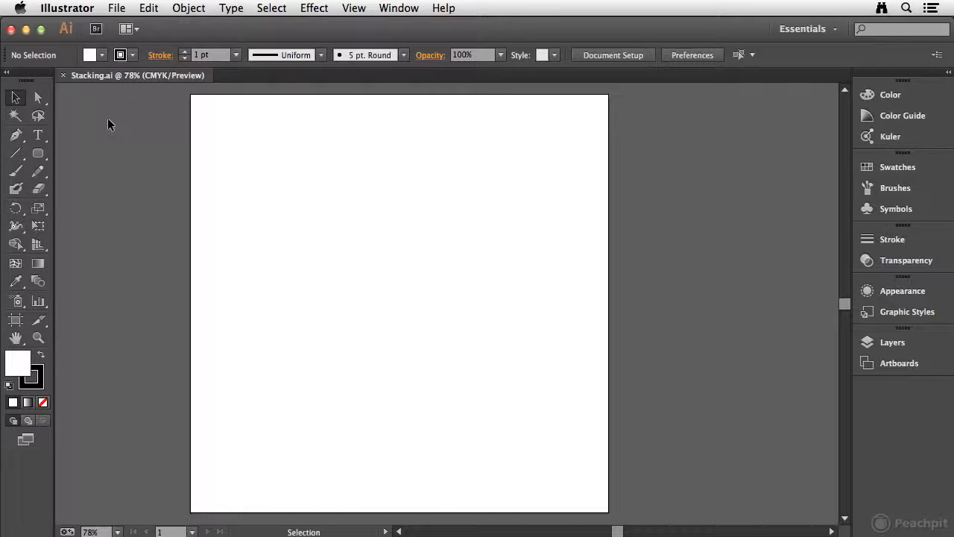
Create a 7.5 by 7.5 in rounded rectangle with a 0.75 in corner radius and centre it on the artboard
drag(38, 153, 131, 172)
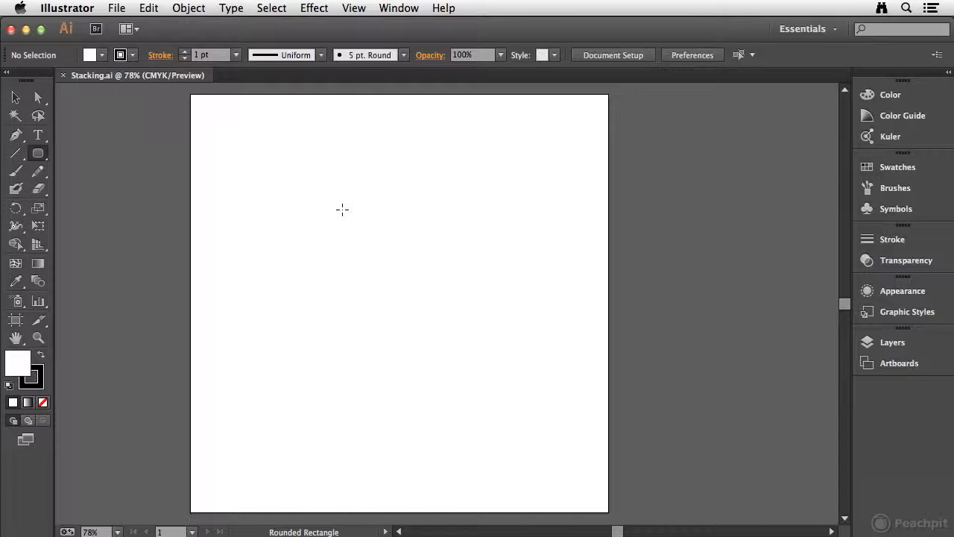
click(342, 210)
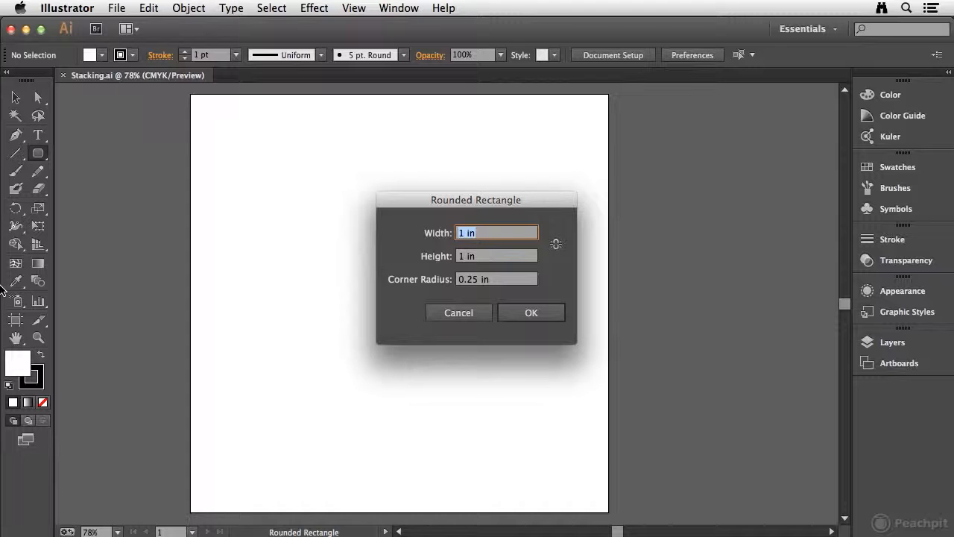
text(7.5)
key(Tab)
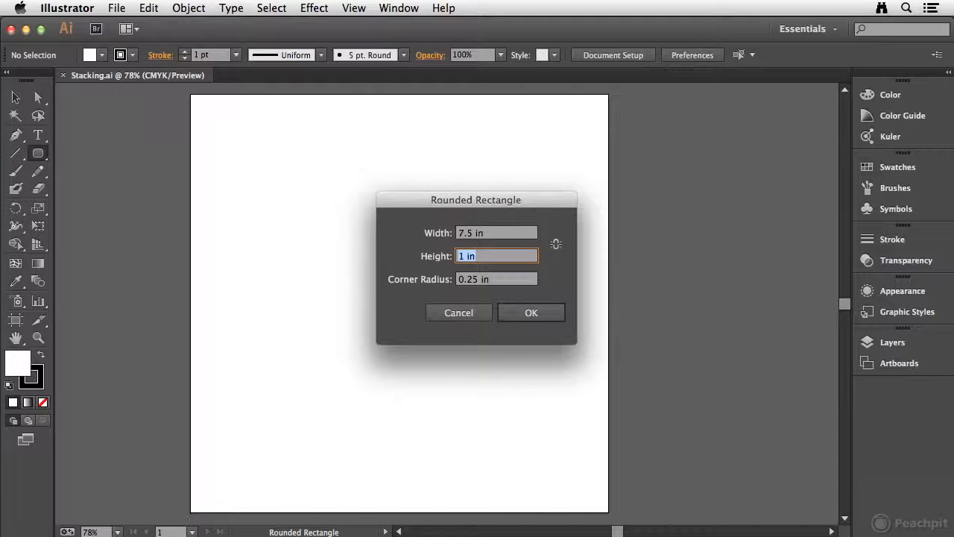
text(7.5)
key(Tab)
key(BackSpace)
text(.75)
key(Tab)
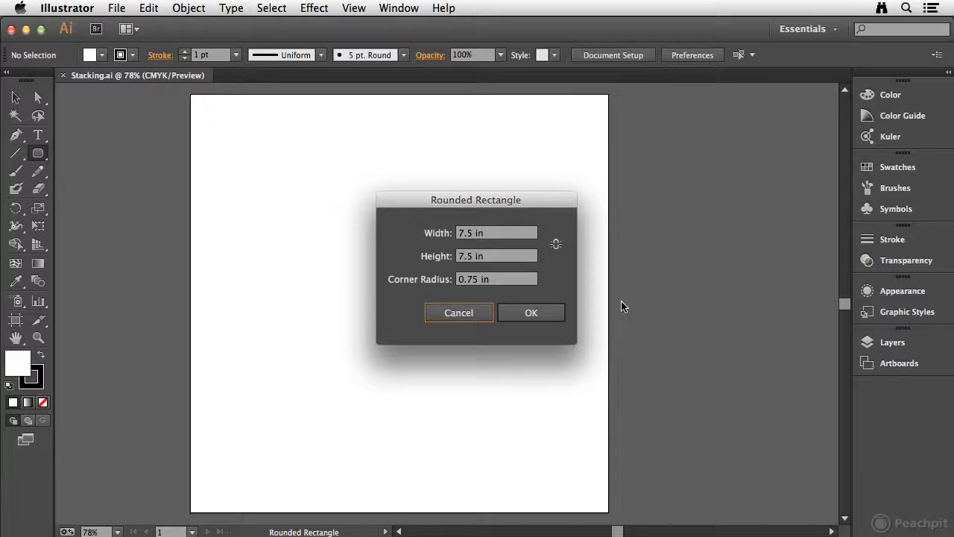
click(545, 317)
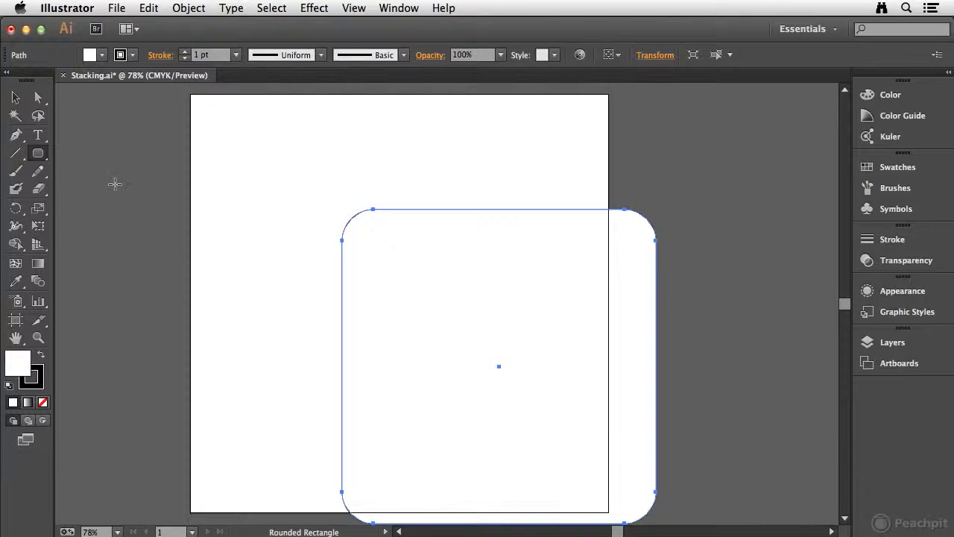
click(15, 98)
drag(507, 298, 403, 232)
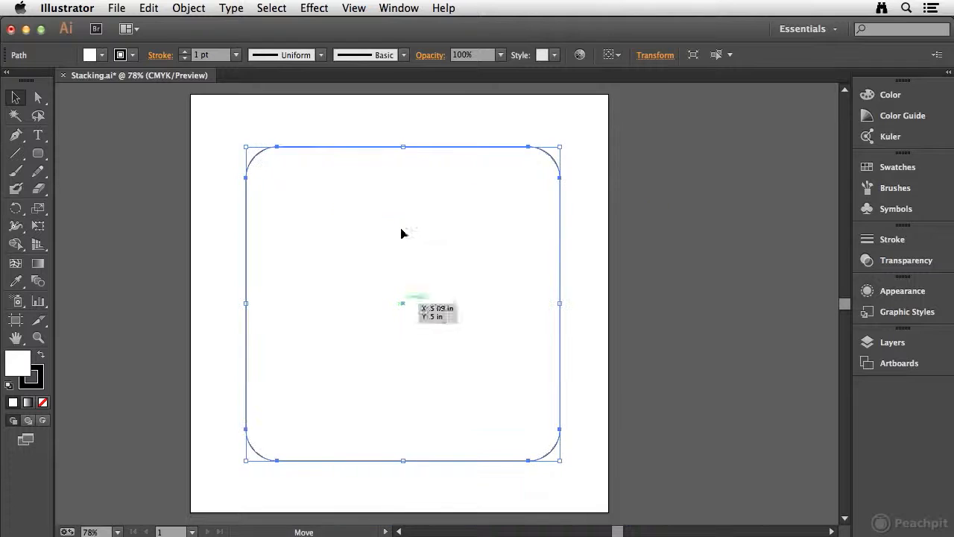
Remove the rounded rectangle's stroke and fill it with the red swatch
click(37, 380)
click(44, 402)
click(16, 362)
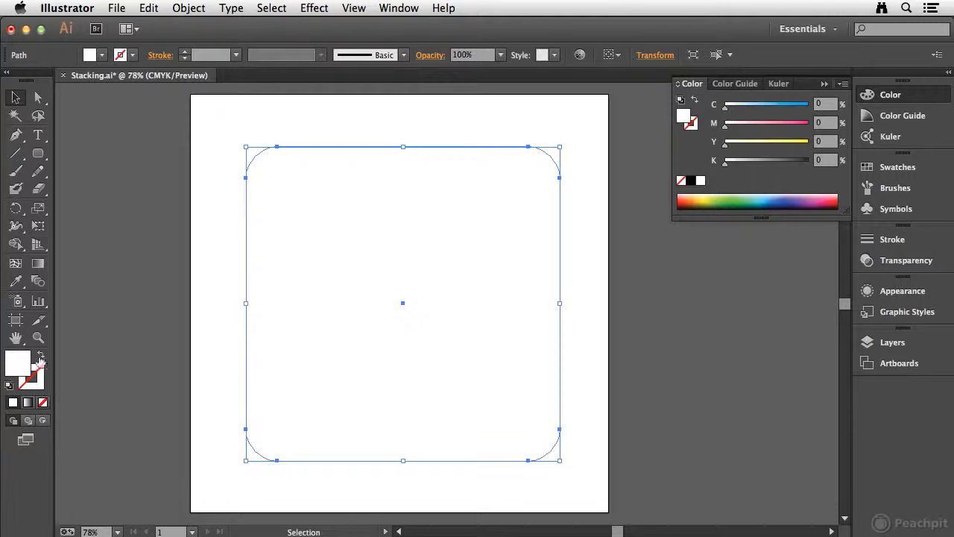
click(883, 167)
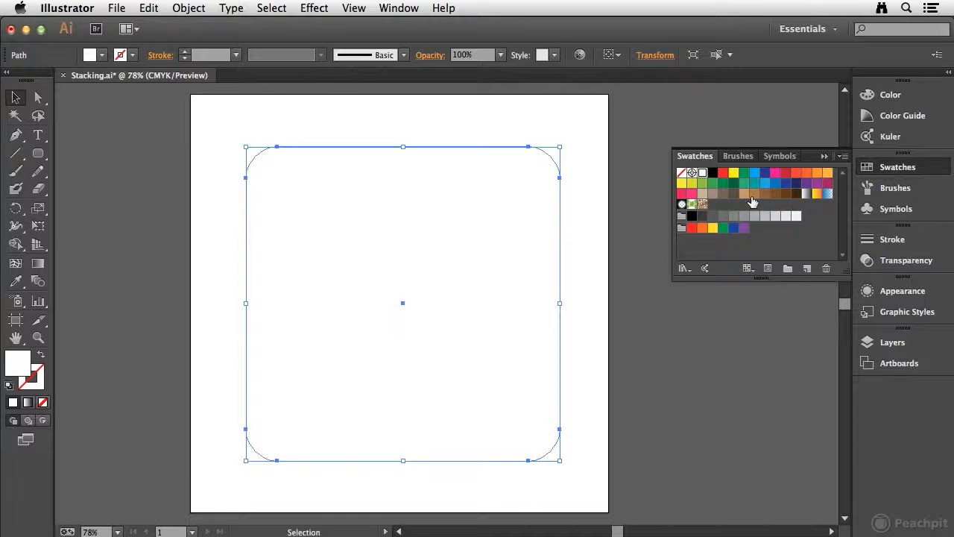
click(785, 175)
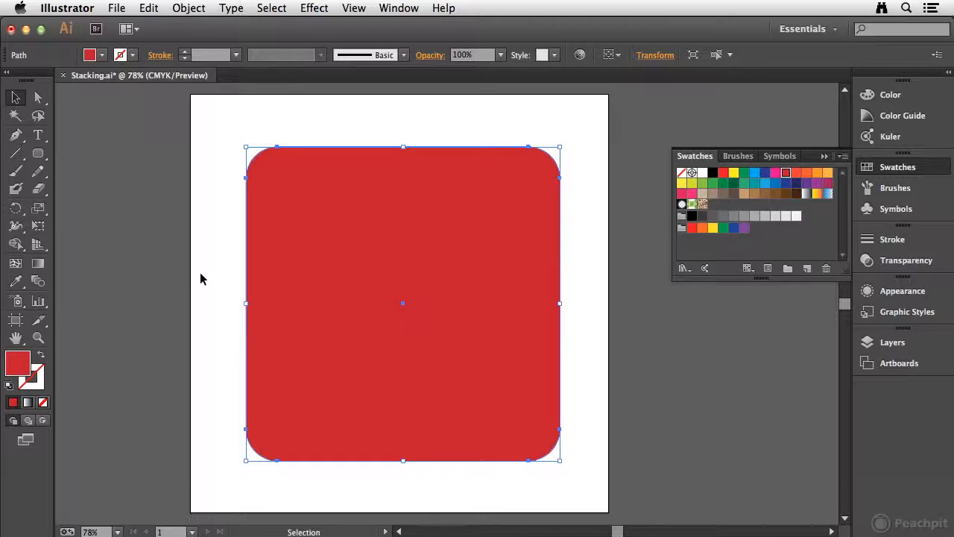
Add a second 7.5 by 7.5 in rounded rectangle with a 0.75 in corner radius and fill it orange
click(37, 154)
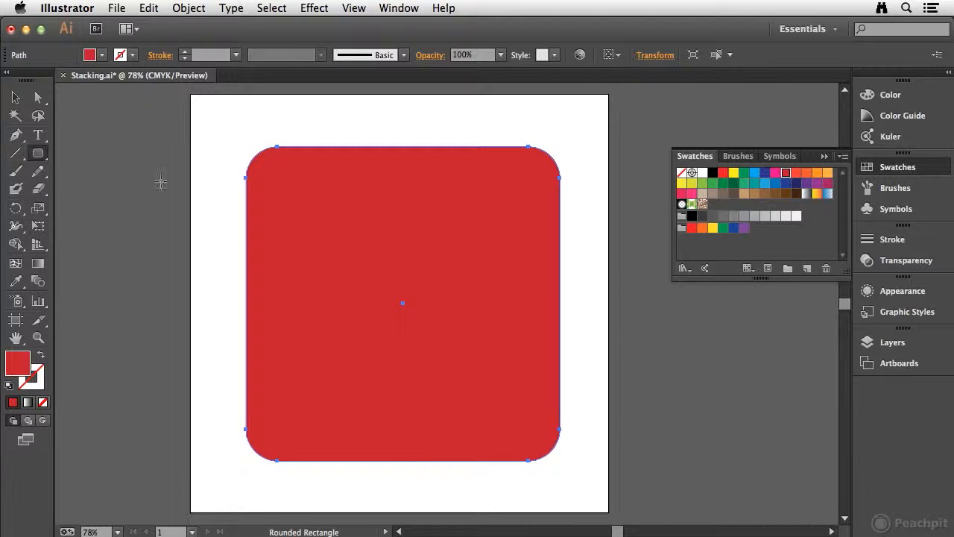
click(289, 209)
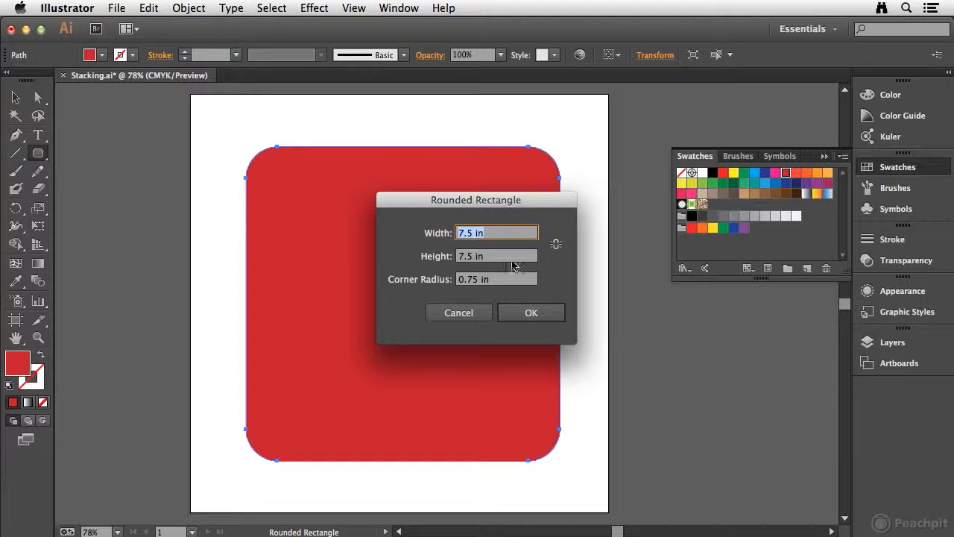
click(530, 312)
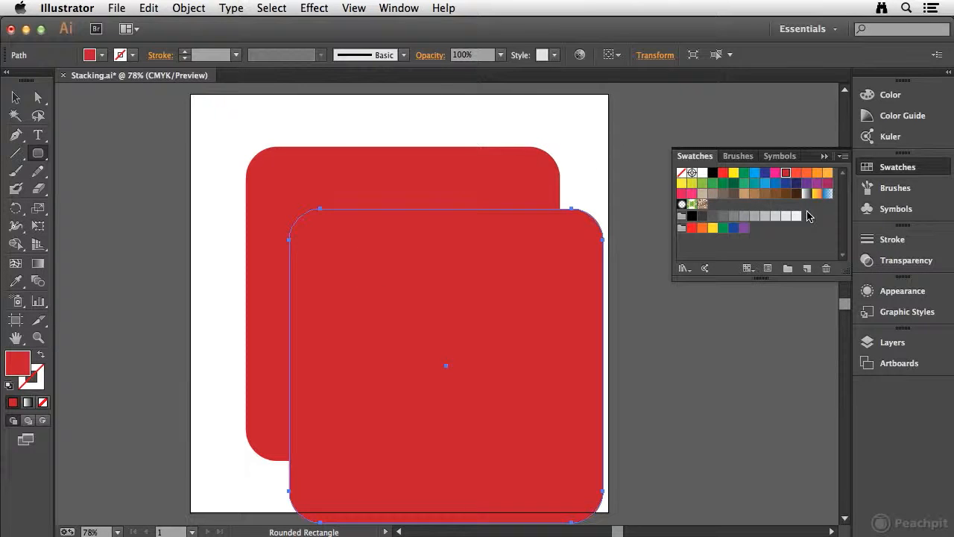
click(818, 173)
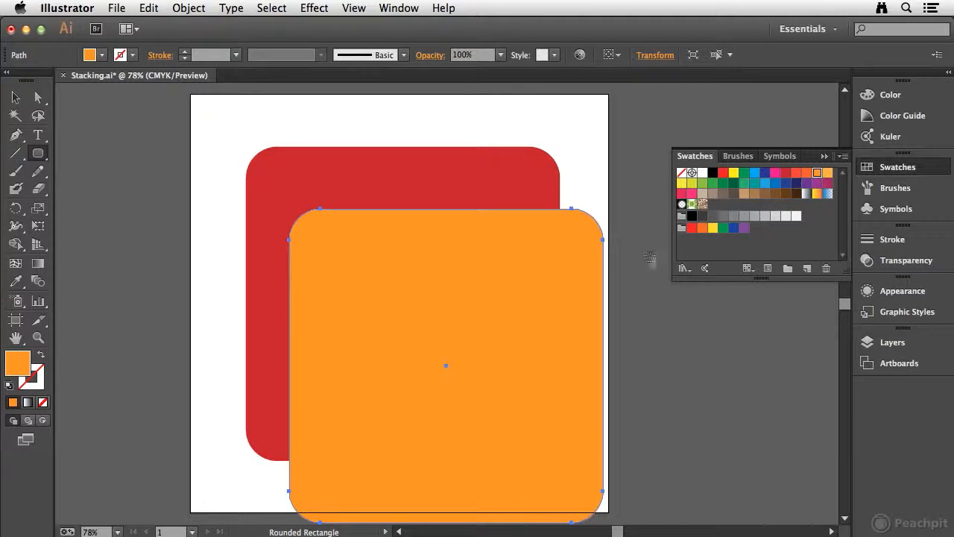
Centre the orange rounded rectangle over the red one and rotate it slightly clockwise
click(13, 98)
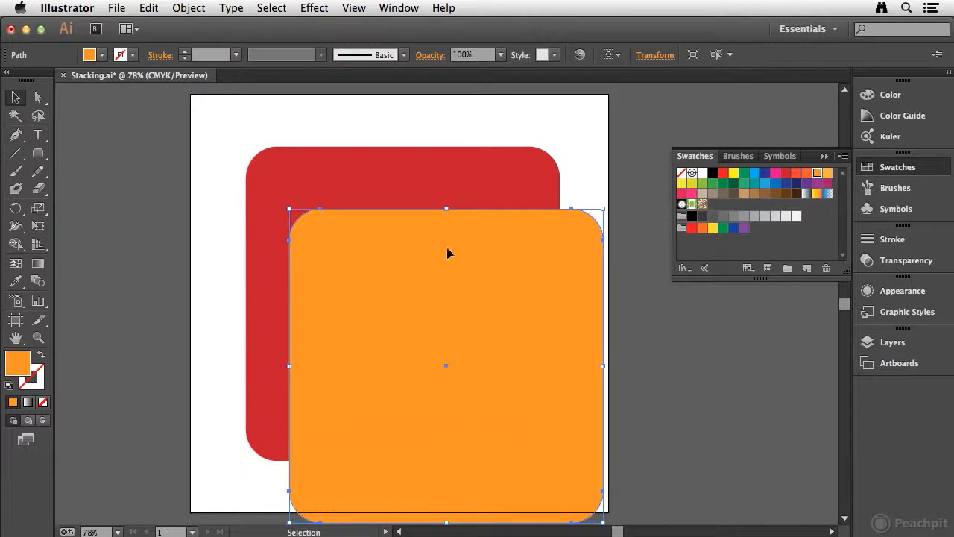
drag(407, 270, 363, 207)
drag(243, 142, 257, 133)
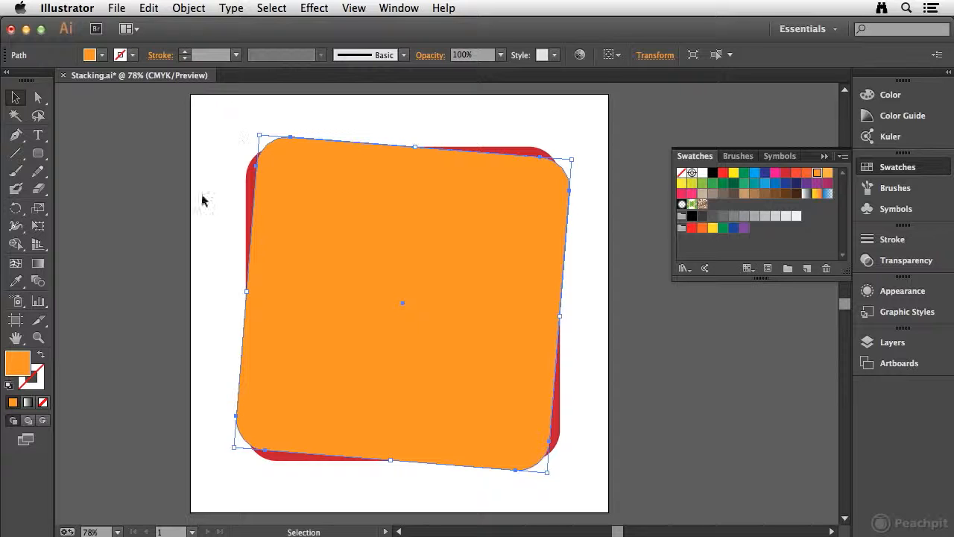
Add a third rounded rectangle, 7.5 by 7.5 in with a 0.75 in corner radius, and fill it light green
click(38, 152)
click(283, 216)
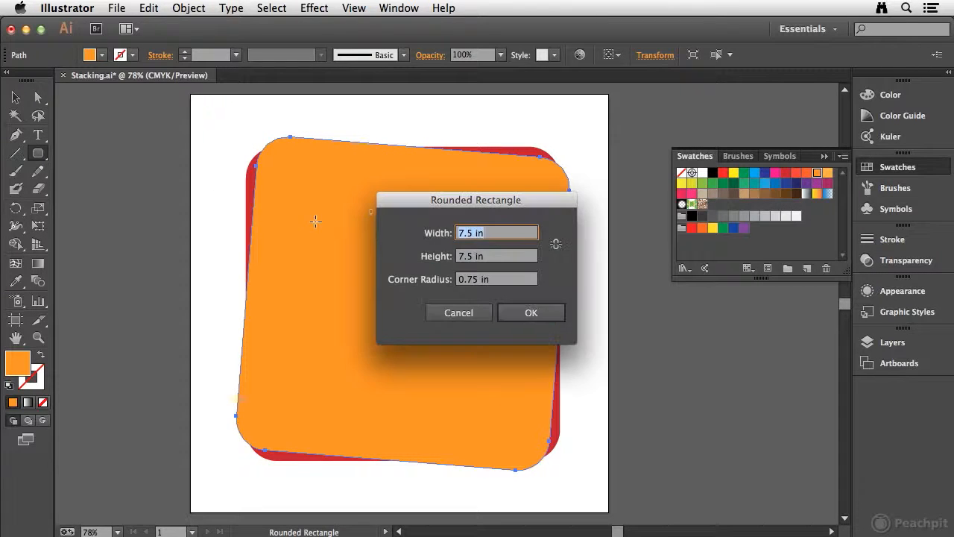
click(532, 313)
click(702, 183)
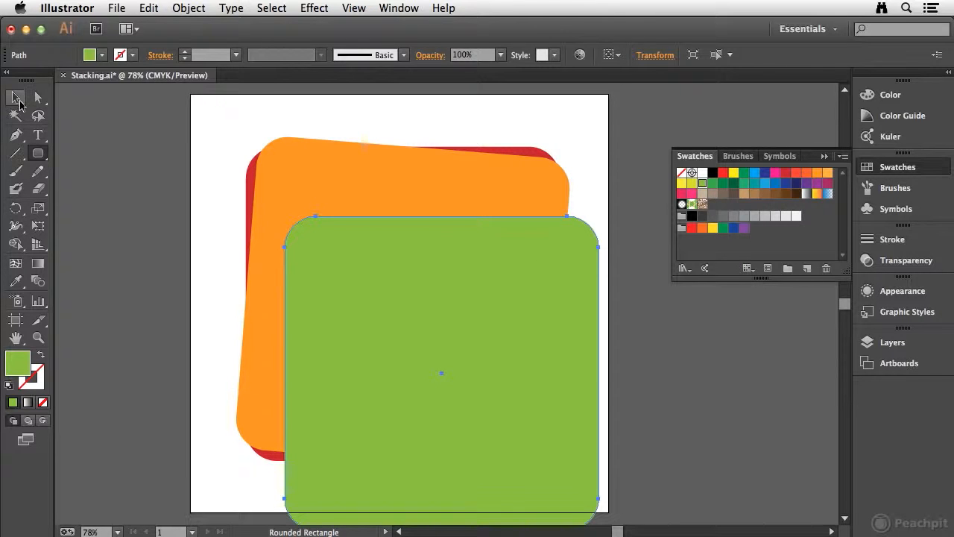
Centre the green rounded rectangle over the stack and rotate it counterclockwise so the corners beneath stick out
click(15, 97)
drag(429, 273, 390, 201)
drag(241, 144, 202, 181)
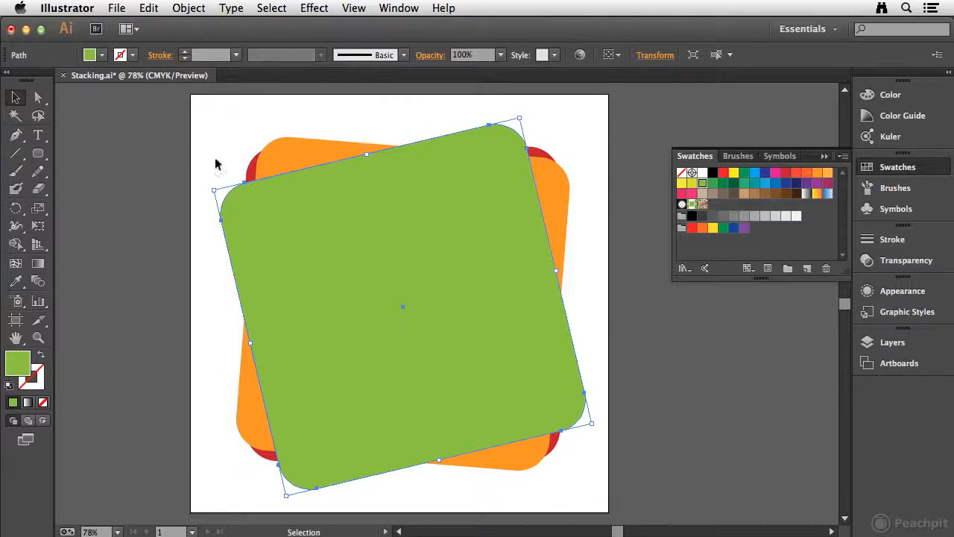
Add a fourth rounded rectangle of the same 7.5 in size and 0.75 in corner radius and fill it yellow
click(38, 153)
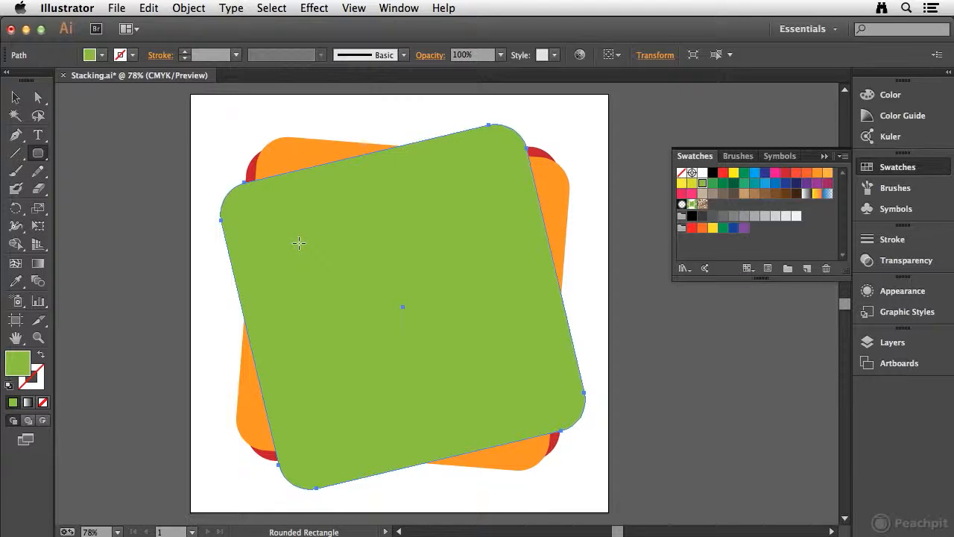
click(299, 245)
click(531, 313)
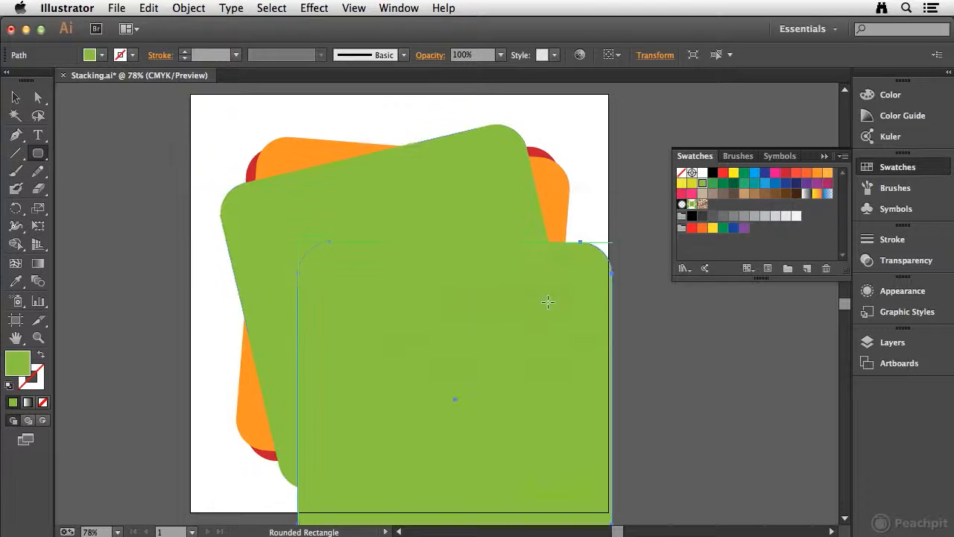
click(682, 182)
Centre the yellow rounded rectangle over the stack and rotate it clockwise, further than the orange one
click(15, 96)
drag(393, 280, 343, 187)
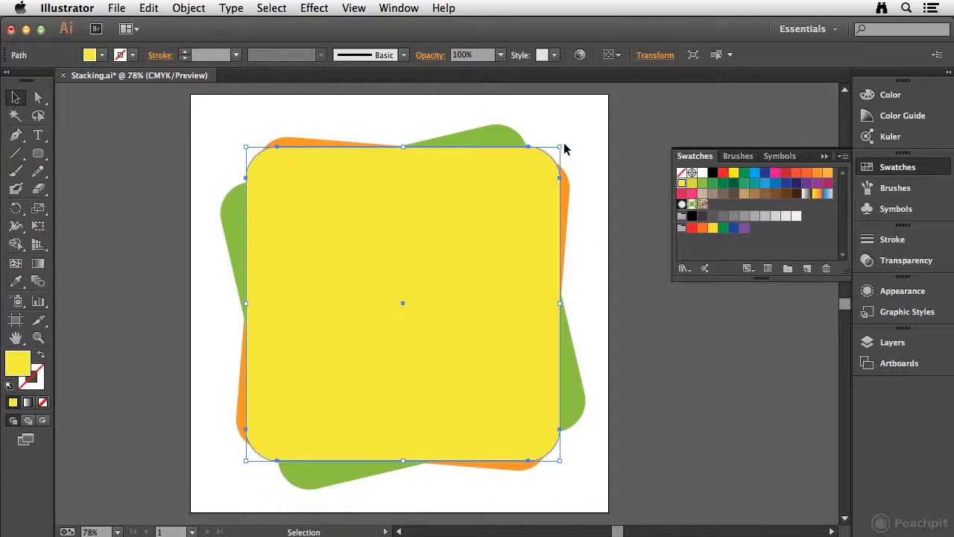
drag(568, 142, 612, 167)
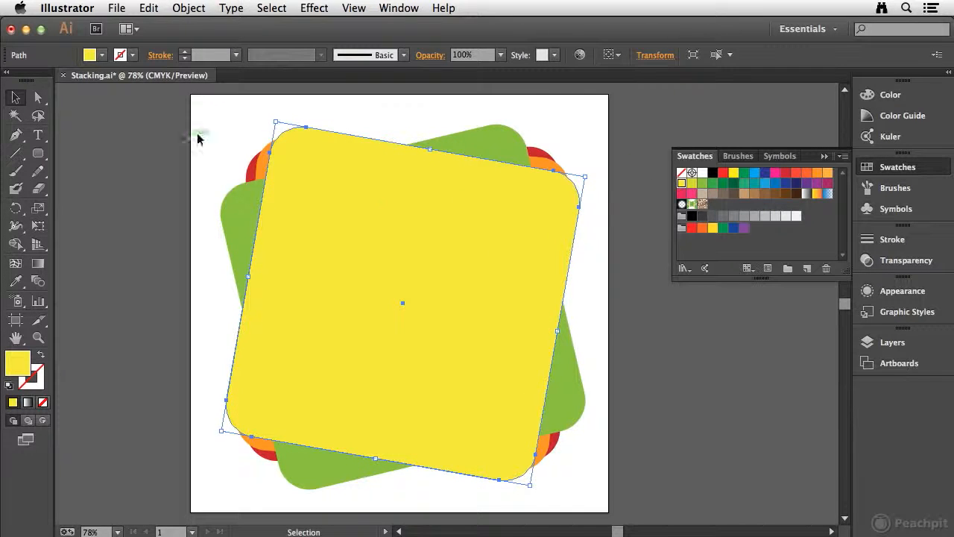
click(232, 124)
Add a fifth rounded rectangle, again 7.5 by 7.5 in with a 0.75 in corner radius, and fill it purple
click(38, 153)
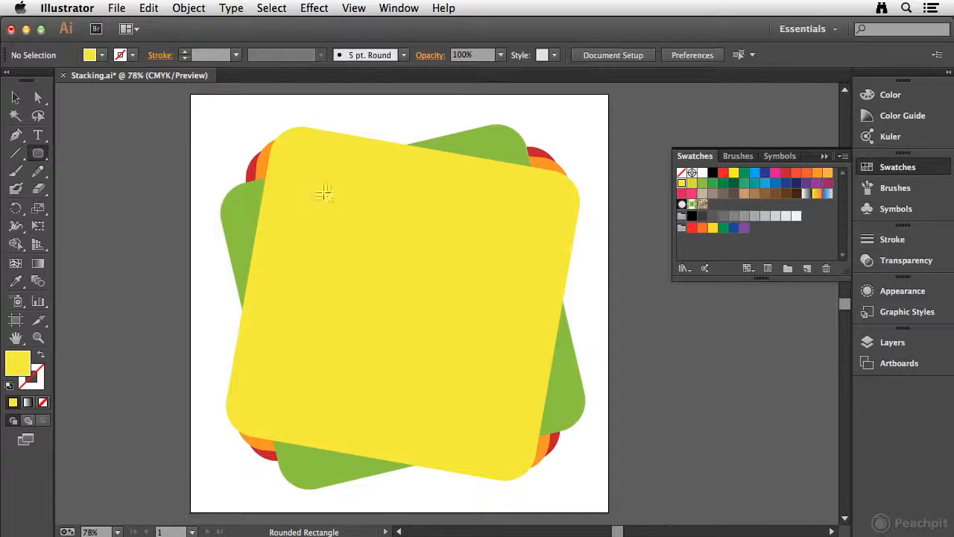
click(343, 208)
click(530, 313)
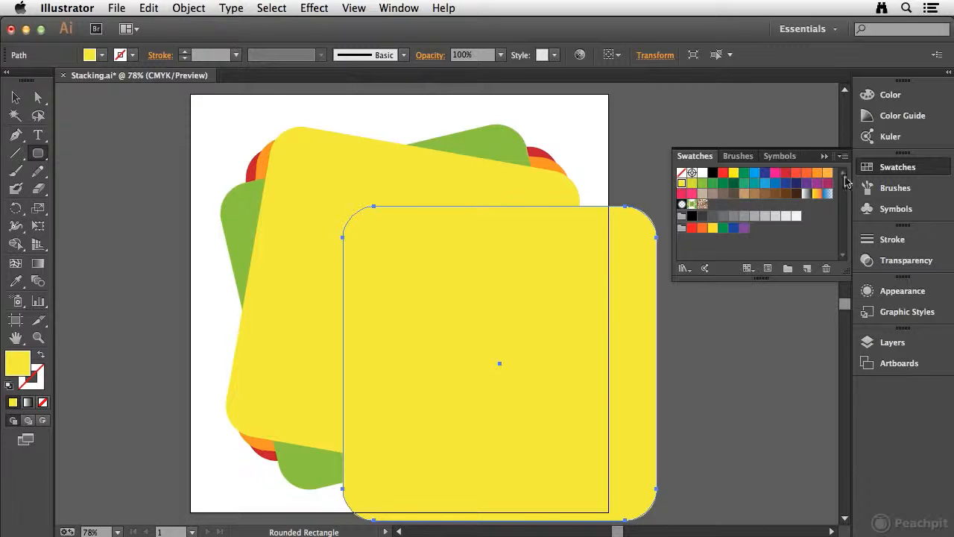
click(807, 182)
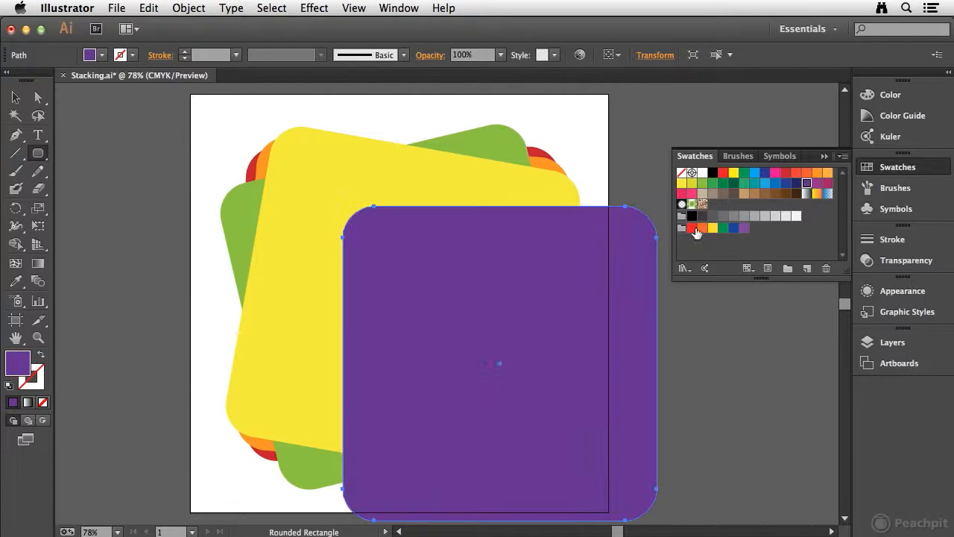
Centre the purple rounded rectangle over the stack and rotate it slightly counterclockwise, less than the green one
click(16, 97)
drag(407, 256, 309, 197)
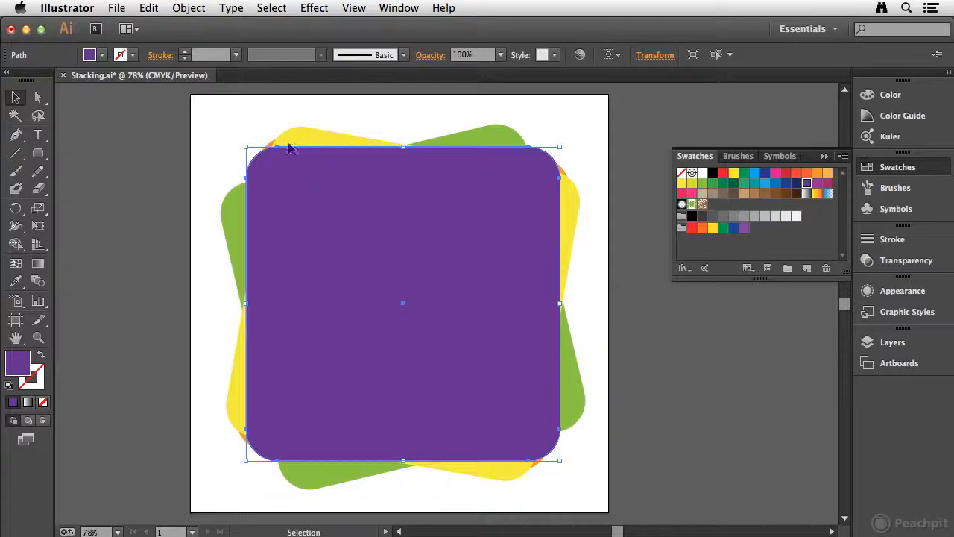
drag(242, 144, 221, 158)
click(240, 131)
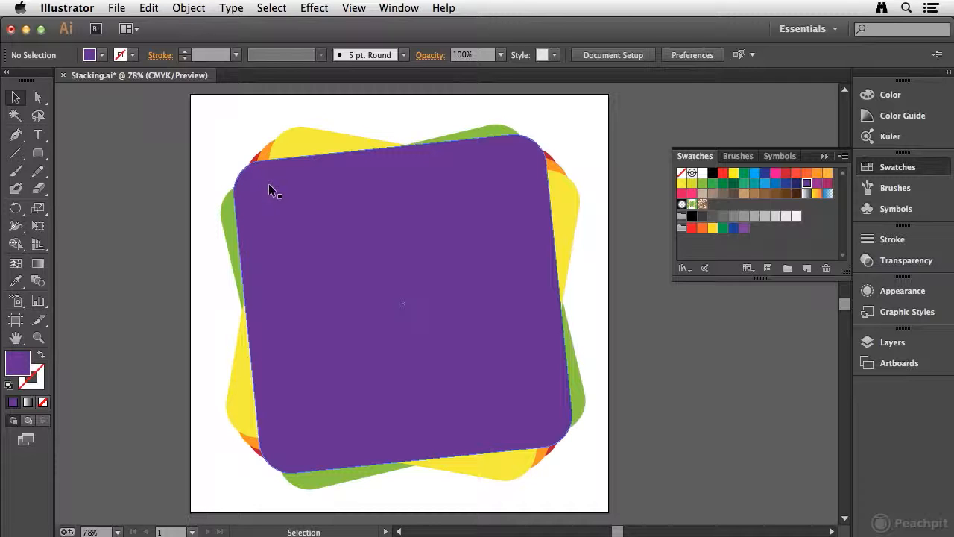
Apply Bring to Front to the purple rounded rectangle, and send it to the back of the stack
click(341, 170)
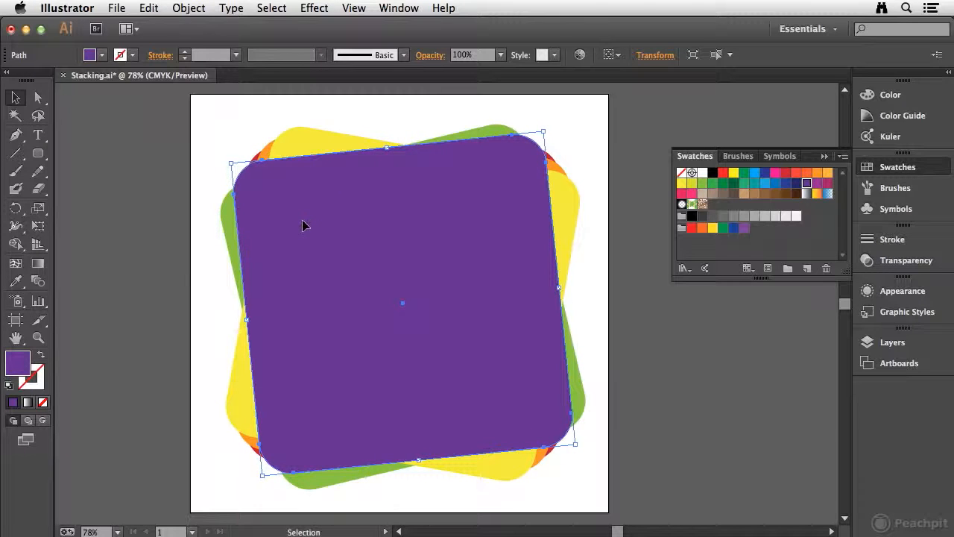
click(196, 9)
mouse_move(223, 45)
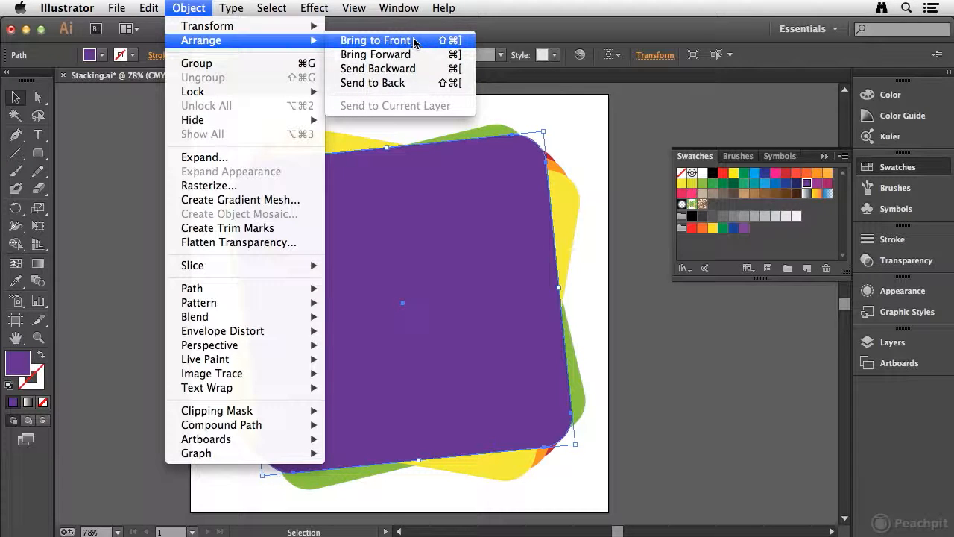
click(385, 45)
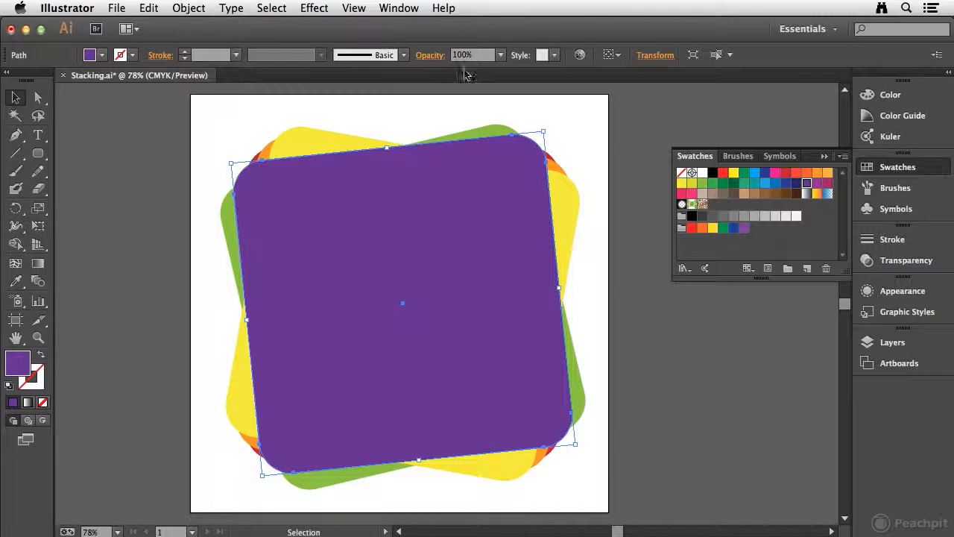
click(189, 9)
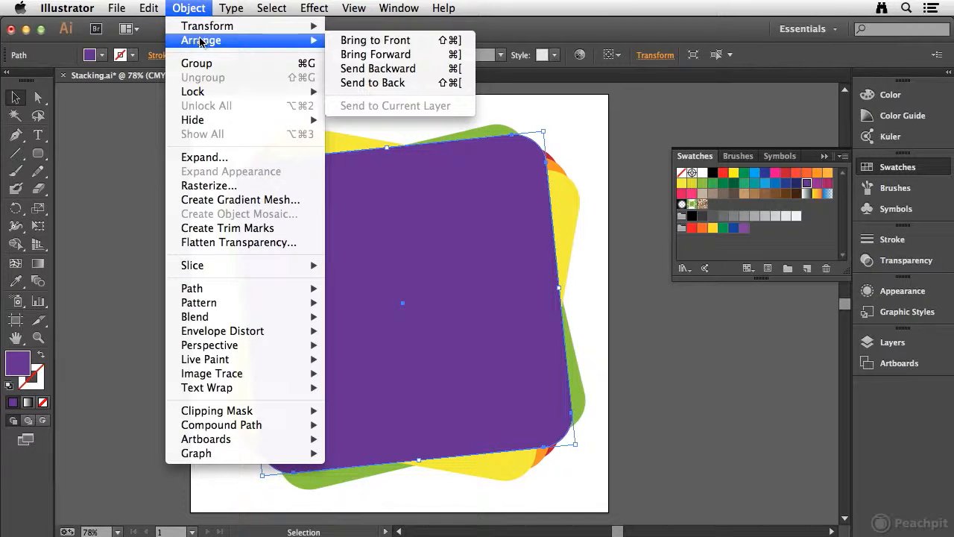
click(380, 86)
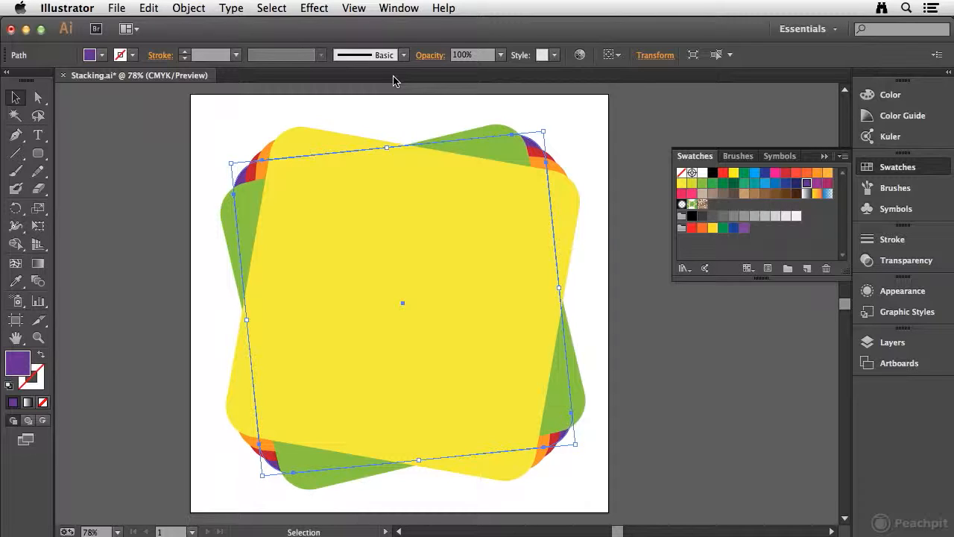
Bring the purple rounded rectangle forward one level, above the red one
click(205, 16)
mouse_move(207, 45)
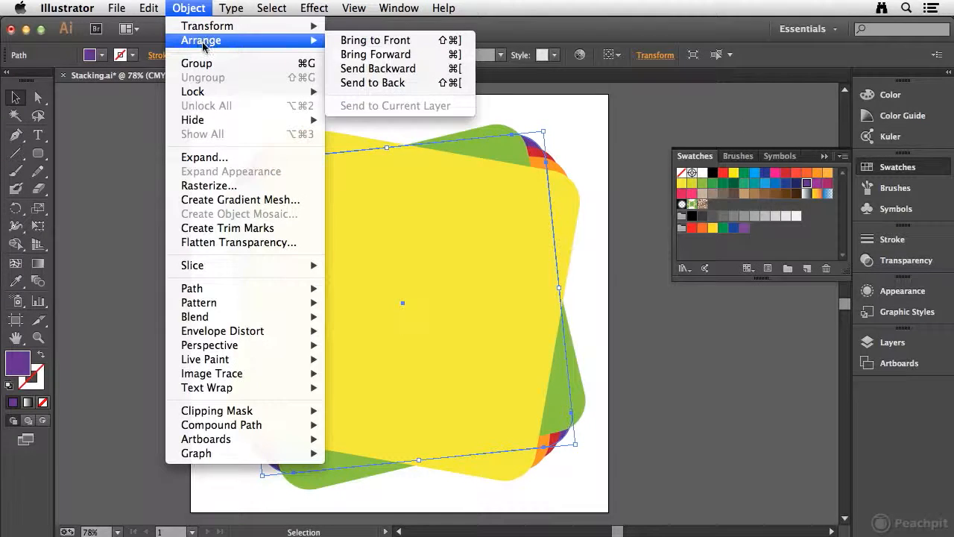
click(400, 57)
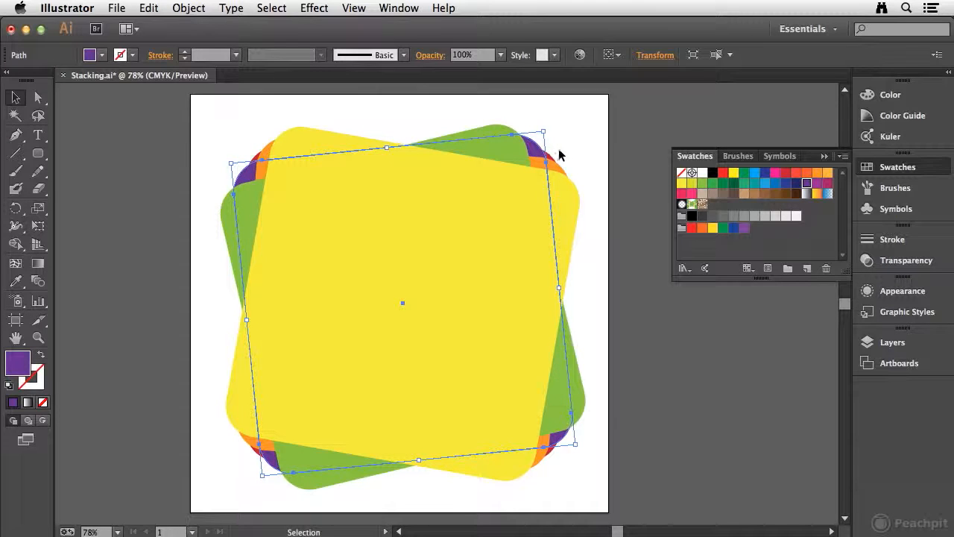
Bring the purple rounded rectangle forward one more level, above the orange one
drag(534, 152, 540, 169)
click(190, 9)
mouse_move(197, 44)
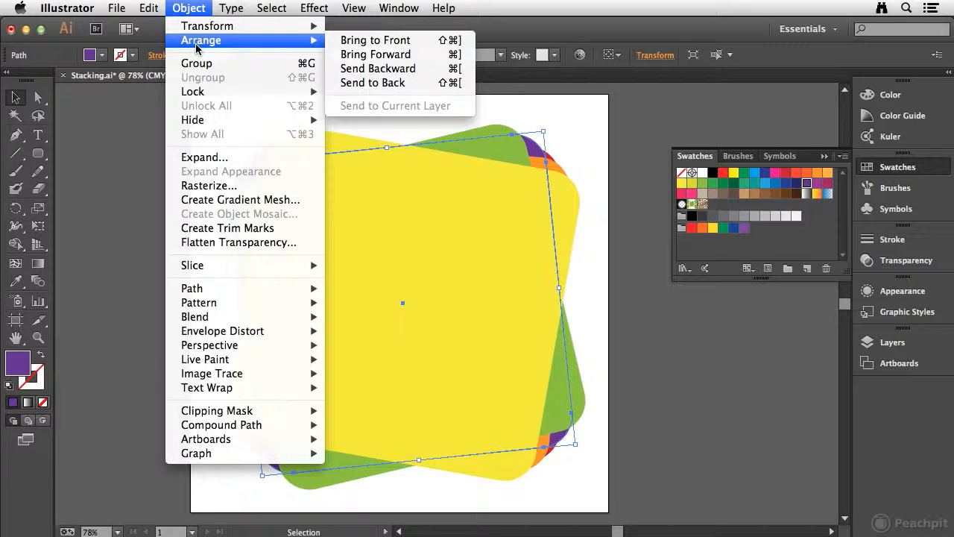
click(396, 57)
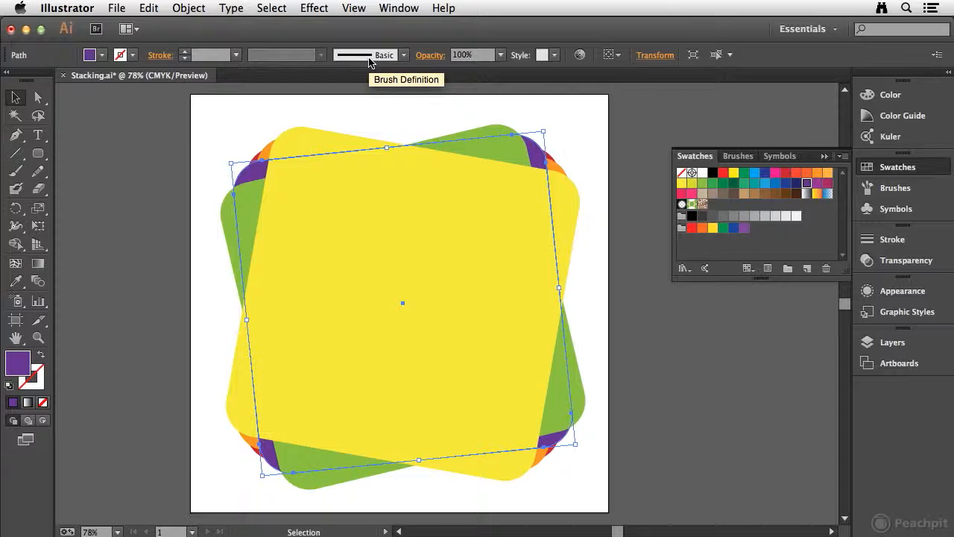
Send the yellow rounded rectangle backward one level, behind the green one
click(378, 260)
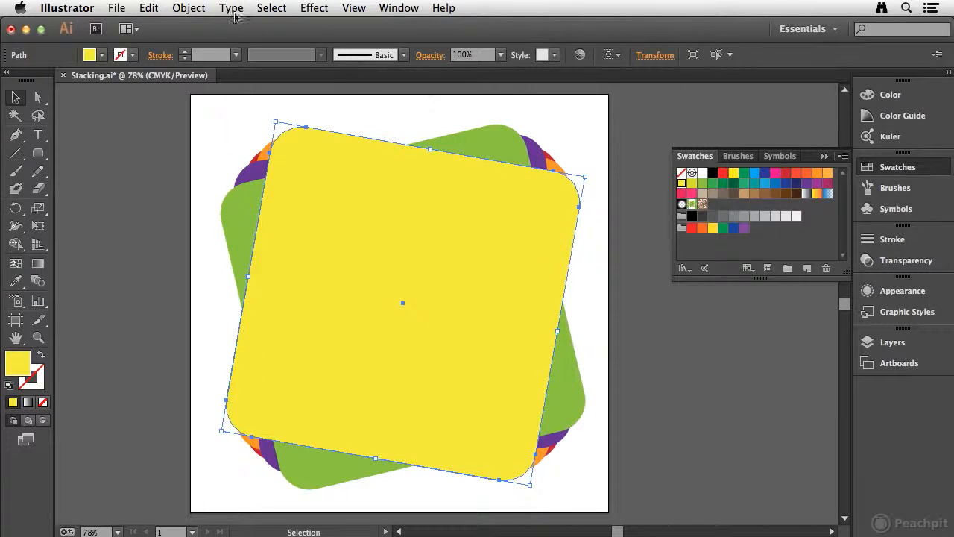
click(189, 8)
mouse_move(246, 40)
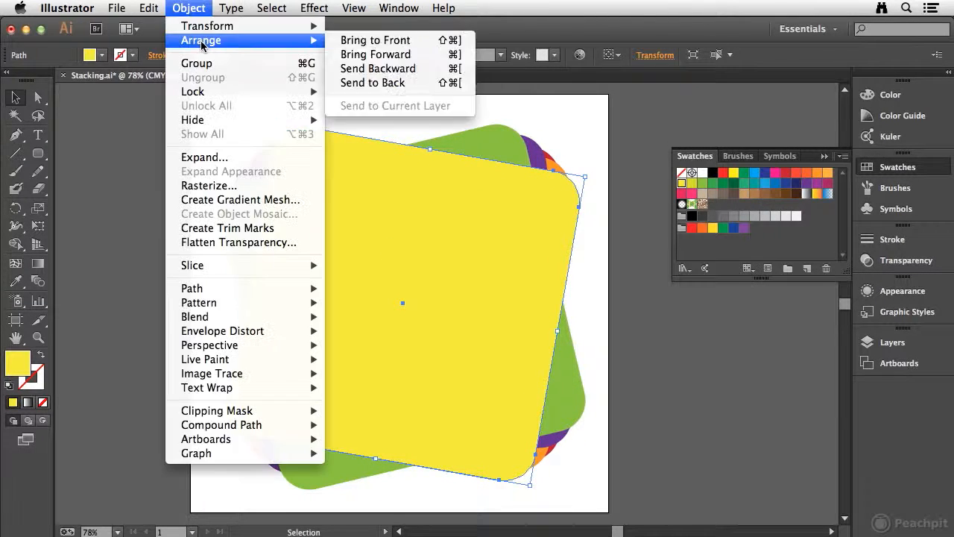
click(400, 68)
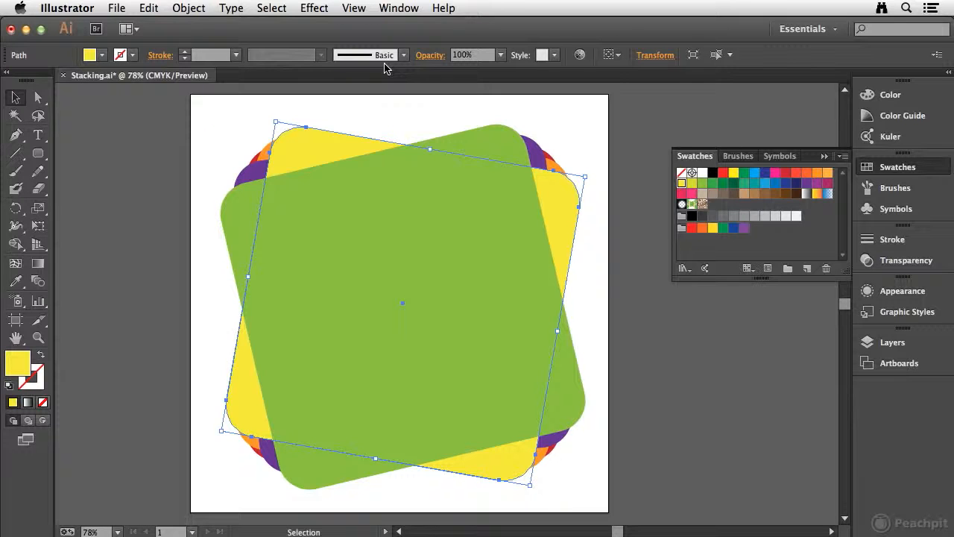
Expand Layer 1's contents and move the red path to the top of the stack, and then place it between the yellow and purple paths
click(894, 342)
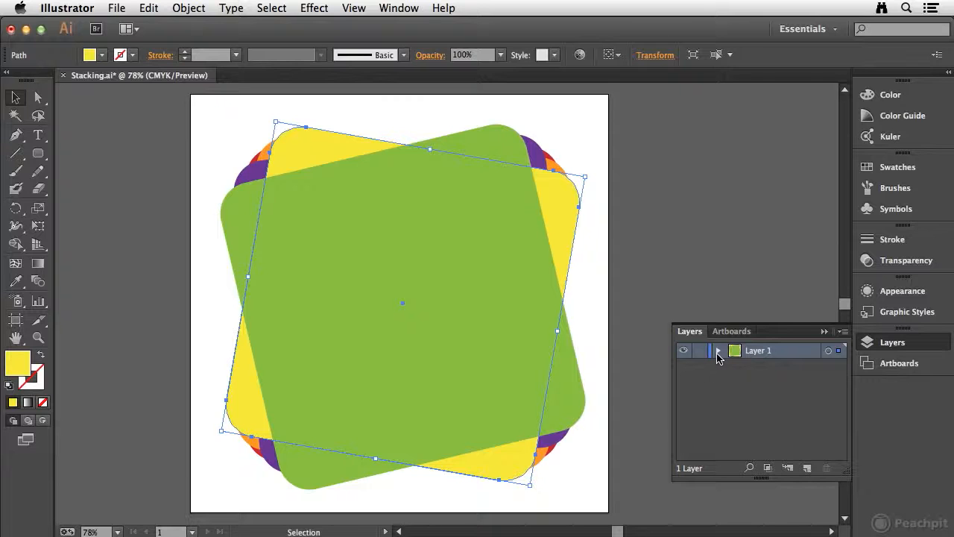
click(718, 352)
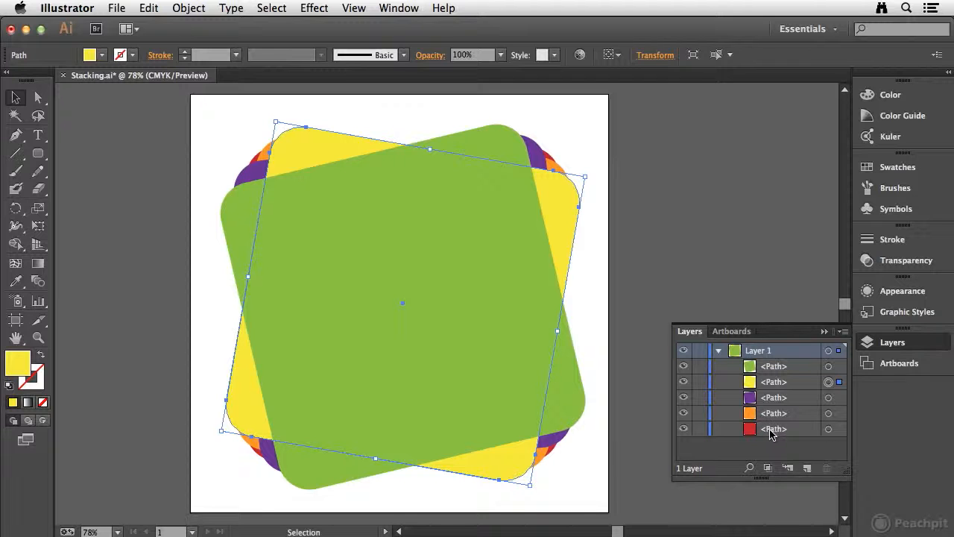
drag(769, 431, 768, 360)
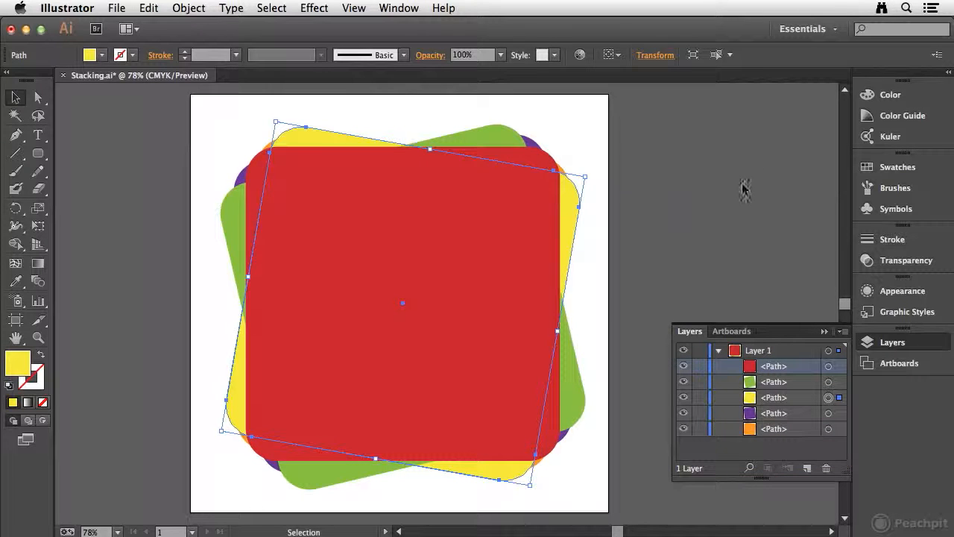
drag(797, 371, 812, 408)
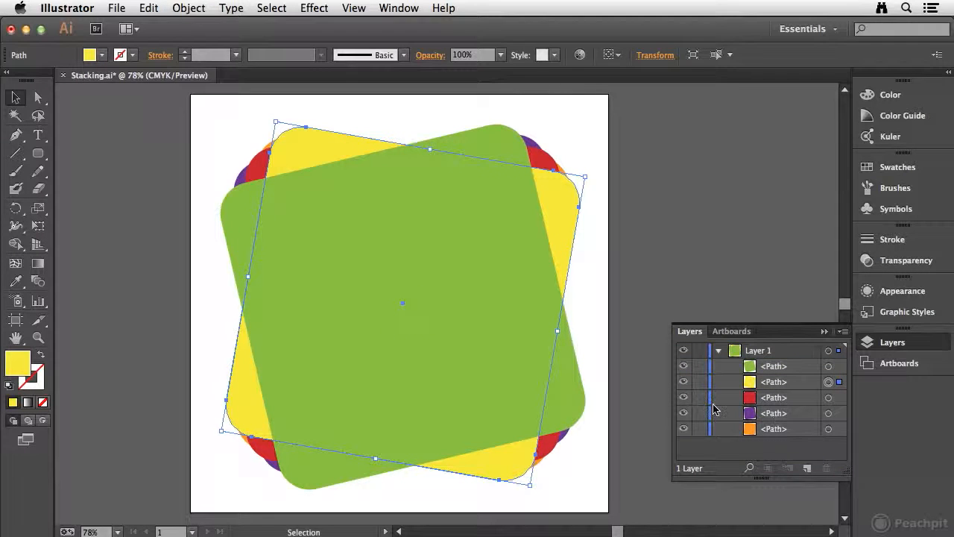